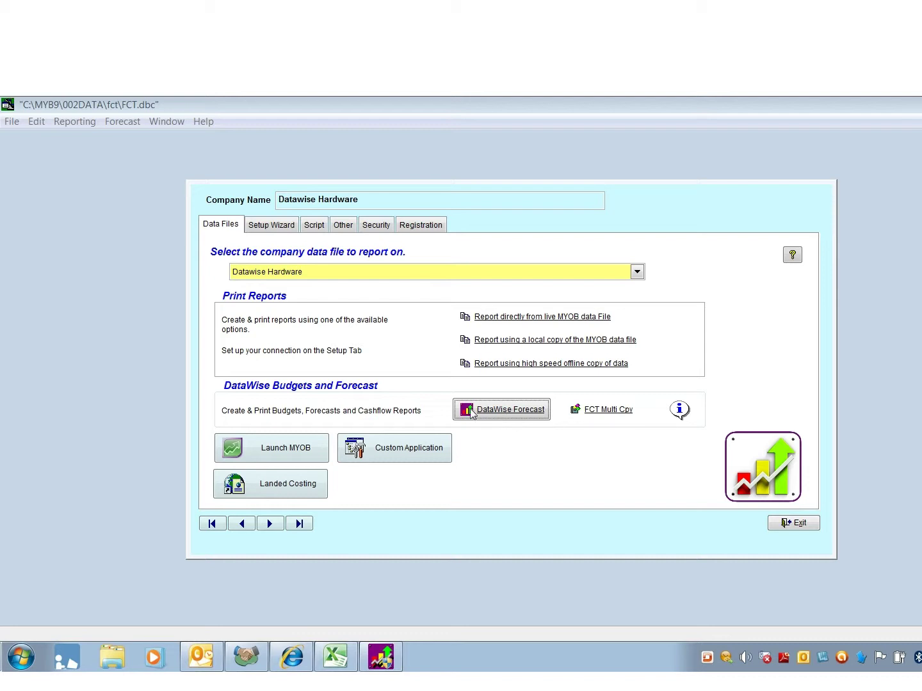
Step: Open the linked accounts settings in the DataWise Forecast setup for Datawise Hardware
click(511, 411)
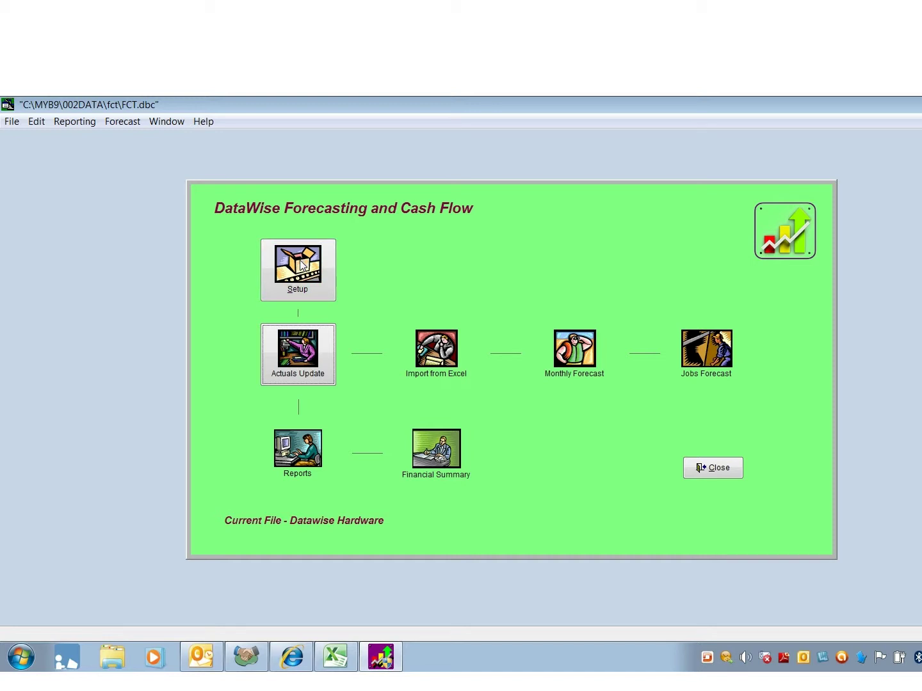
click(302, 264)
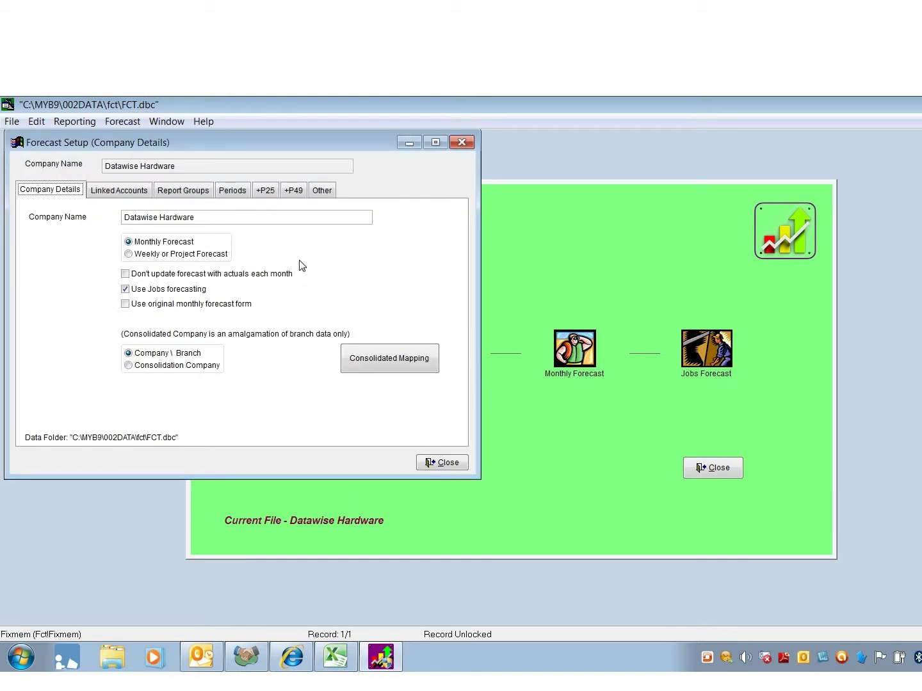
click(116, 194)
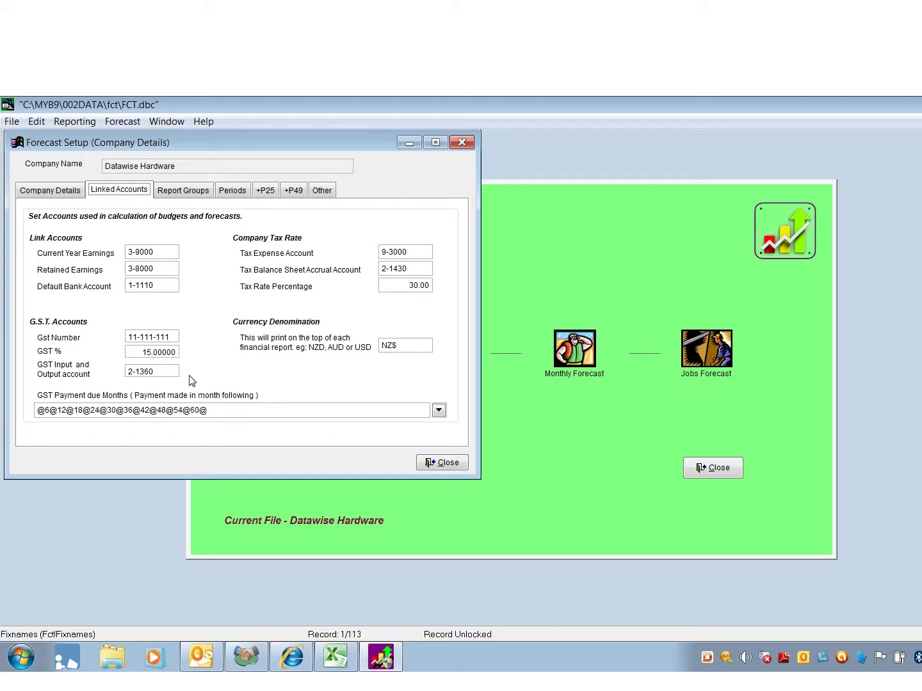
Step: Clear the account number from the GST Input and Output account to bring up the account lookup
click(172, 373)
key(BackSpace)
key(BackSpace)
key(BackSpace)
key(BackSpace)
key(Tab)
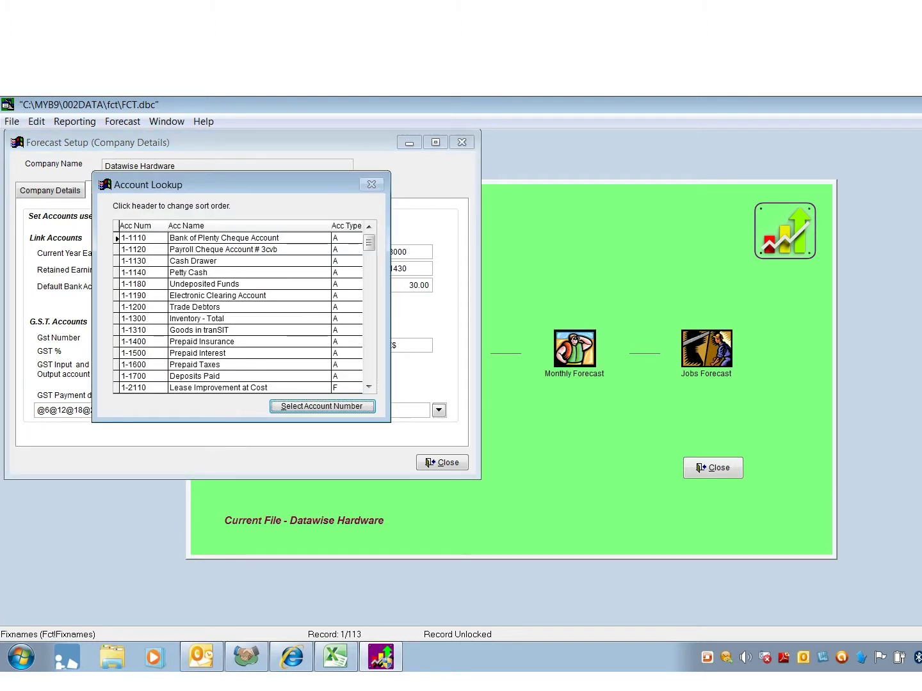
Step: Select 2-1360 GST Payments/Refunds as the GST Input and Output account and close the forecast setup
click(152, 238)
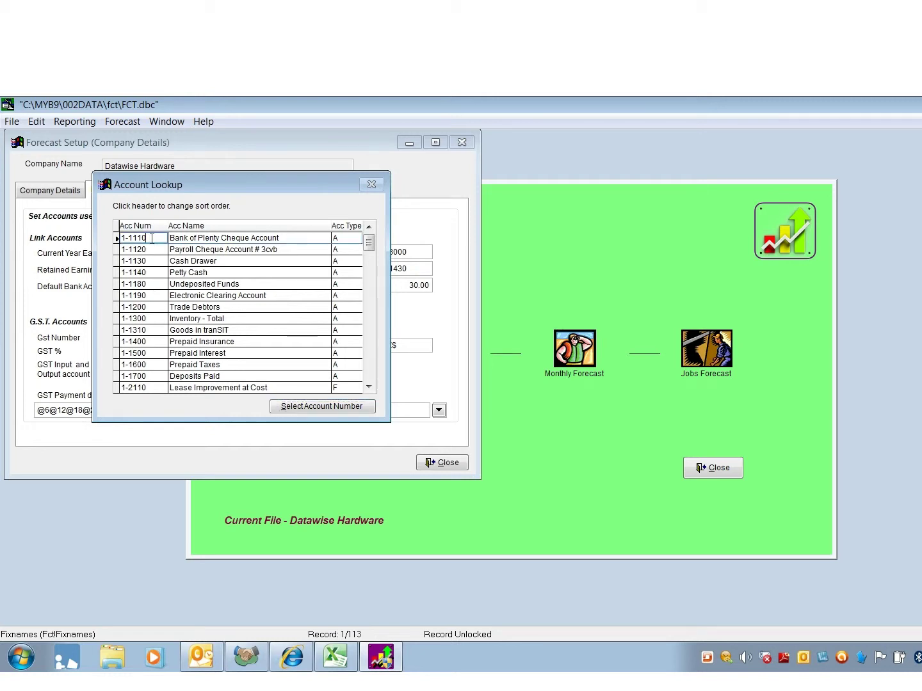
key(Down)
key(Down)
key(Down)
key(Down)
key(Down)
key(Down)
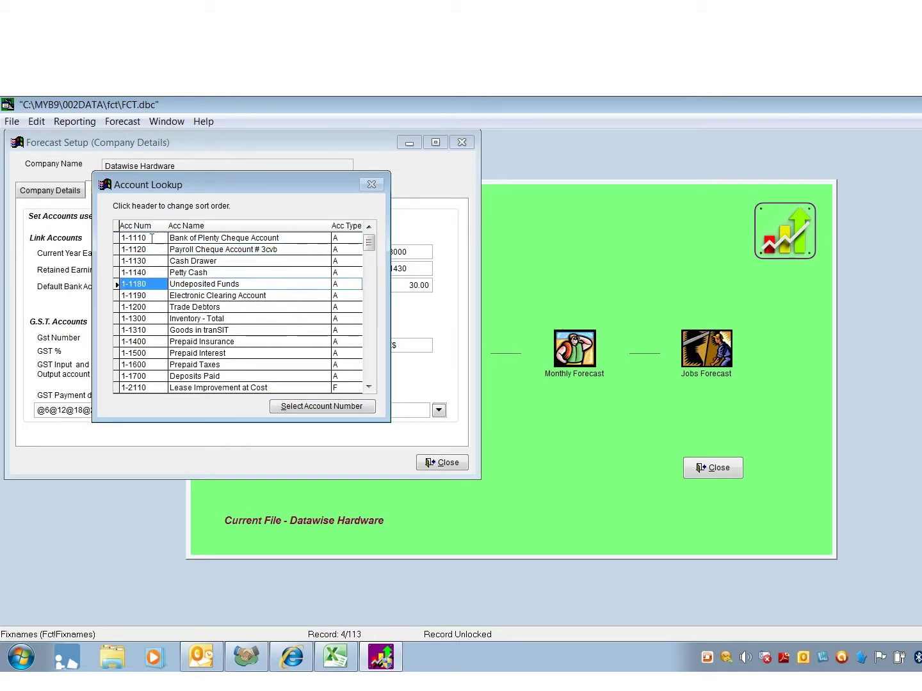
key(Down)
key(Down)
key(Down)
key(Down)
key(Down)
key(Down)
key(Down)
key(Down)
key(Down)
key(Down)
key(Down)
key(Down)
key(Down)
key(Down)
key(Down)
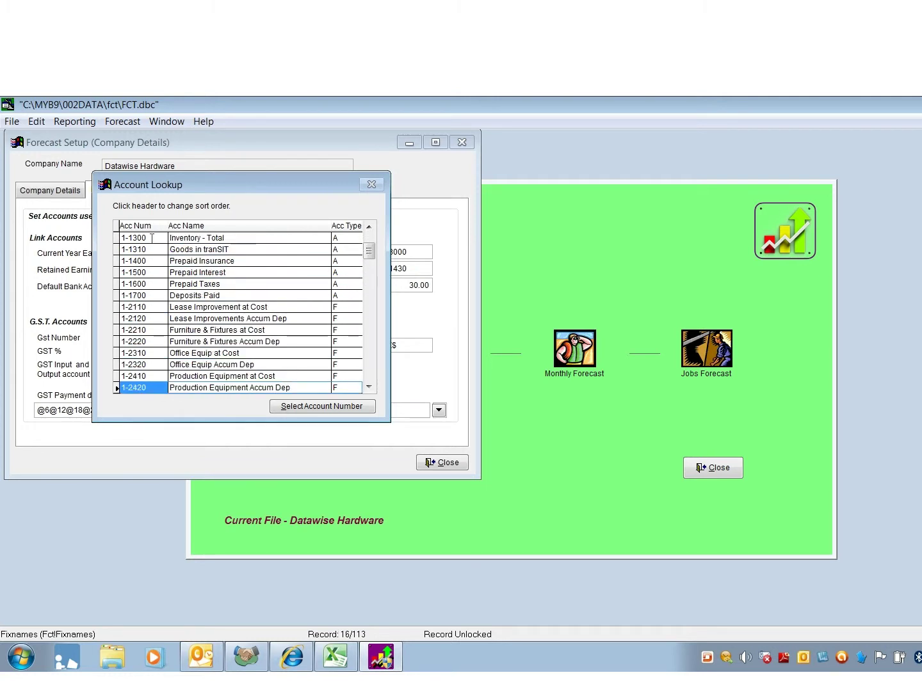
key(Down)
key(Down)
key(Down)
key(Down)
key(Down)
key(Down)
key(Down)
key(Down)
key(Down)
key(Down)
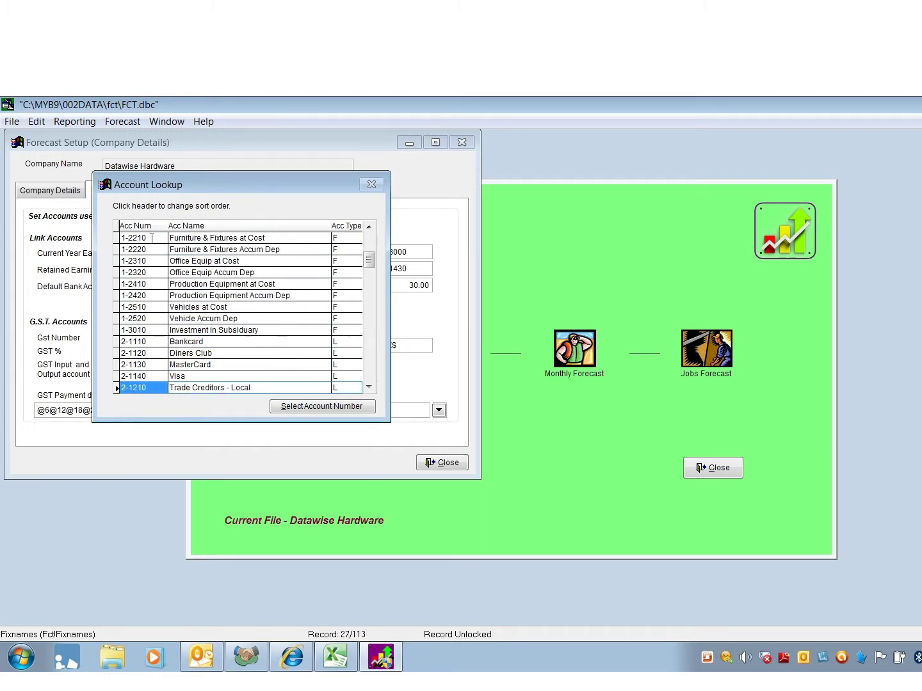
key(Down)
key(Down)
key(Down)
key(Down)
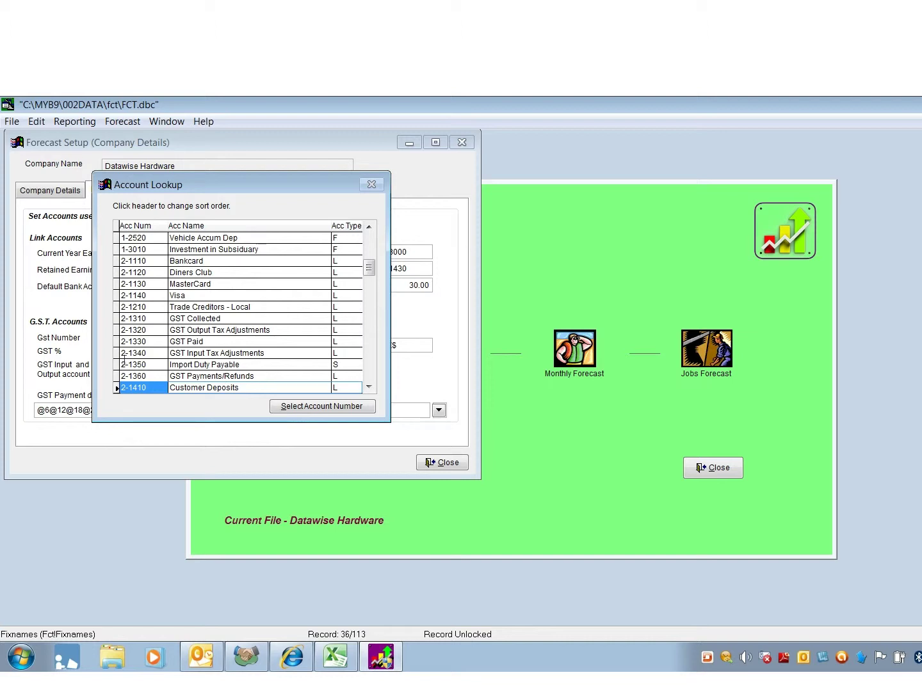
click(162, 379)
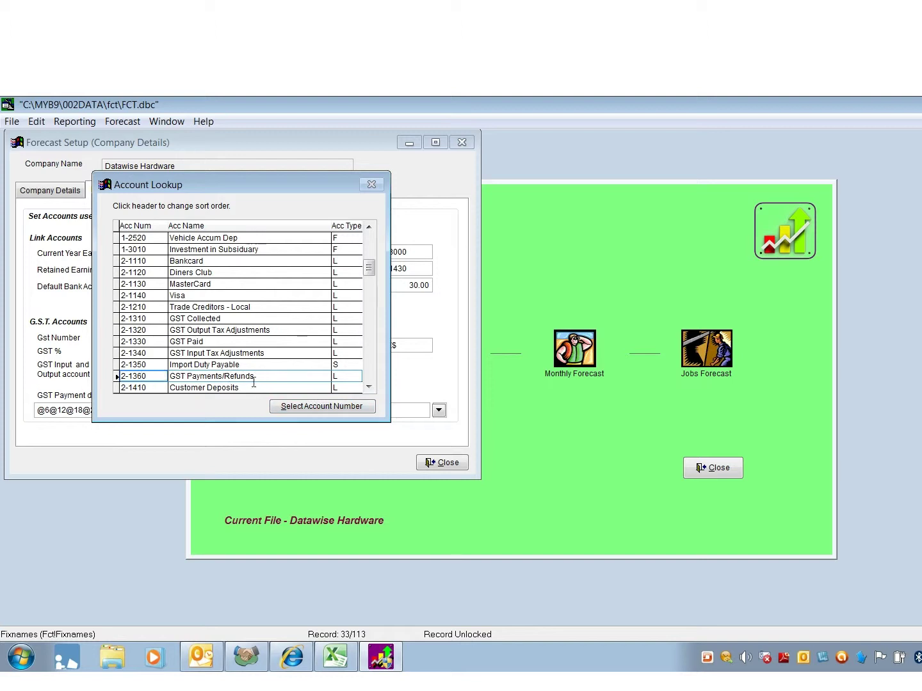
click(310, 407)
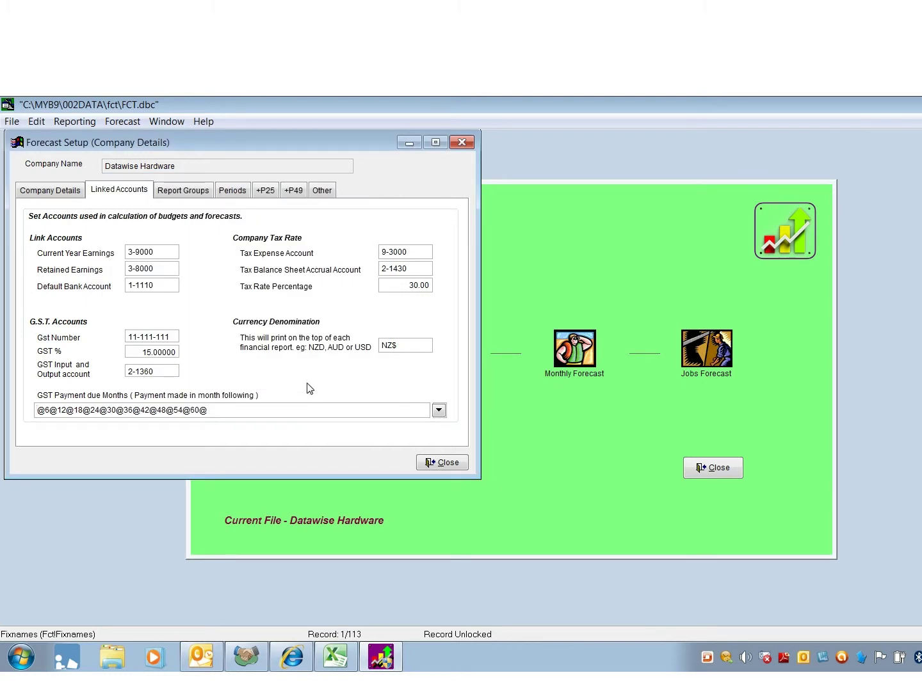
click(446, 466)
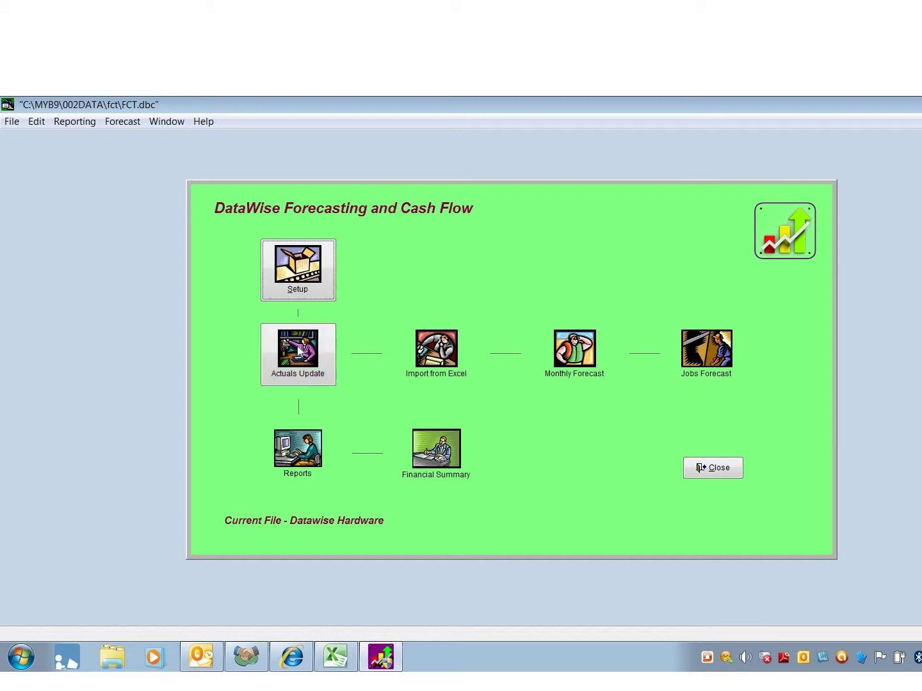
Step: Enable applying rule MYOB1 in the actuals update from MYOB and open the rule's text for editing
click(299, 352)
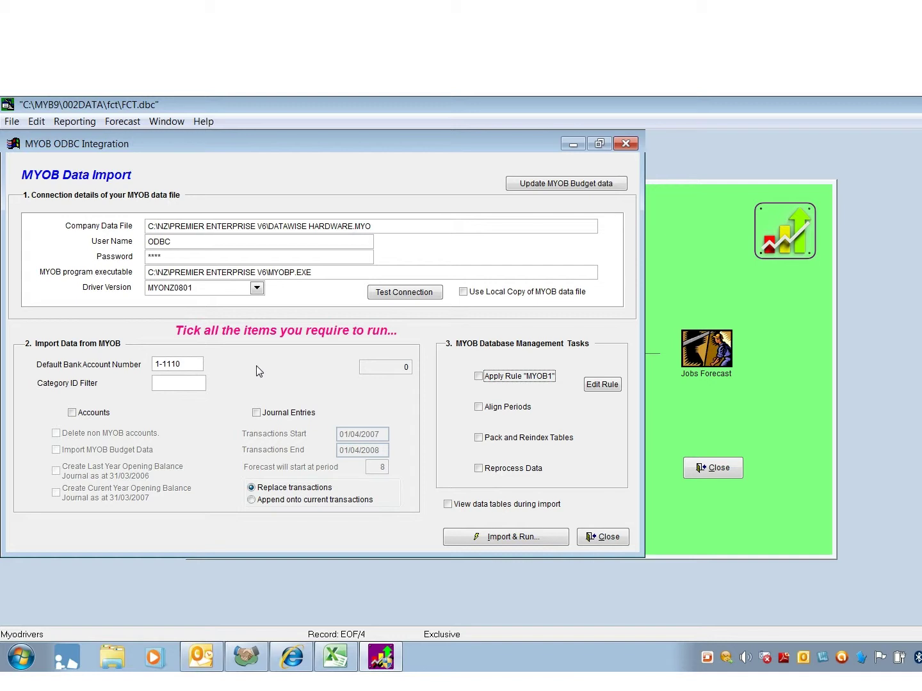
click(479, 377)
click(605, 386)
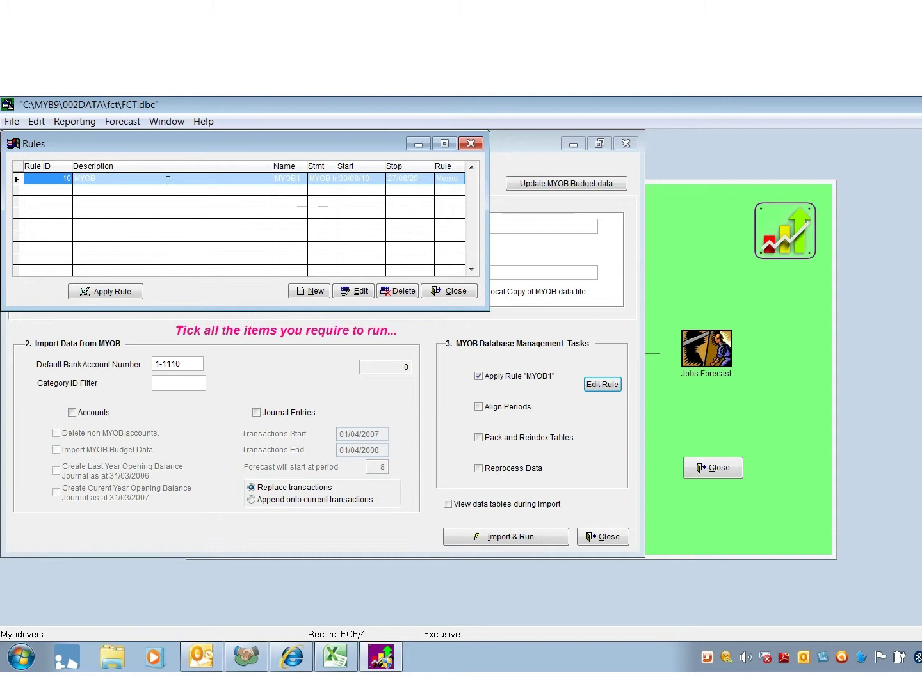
click(356, 295)
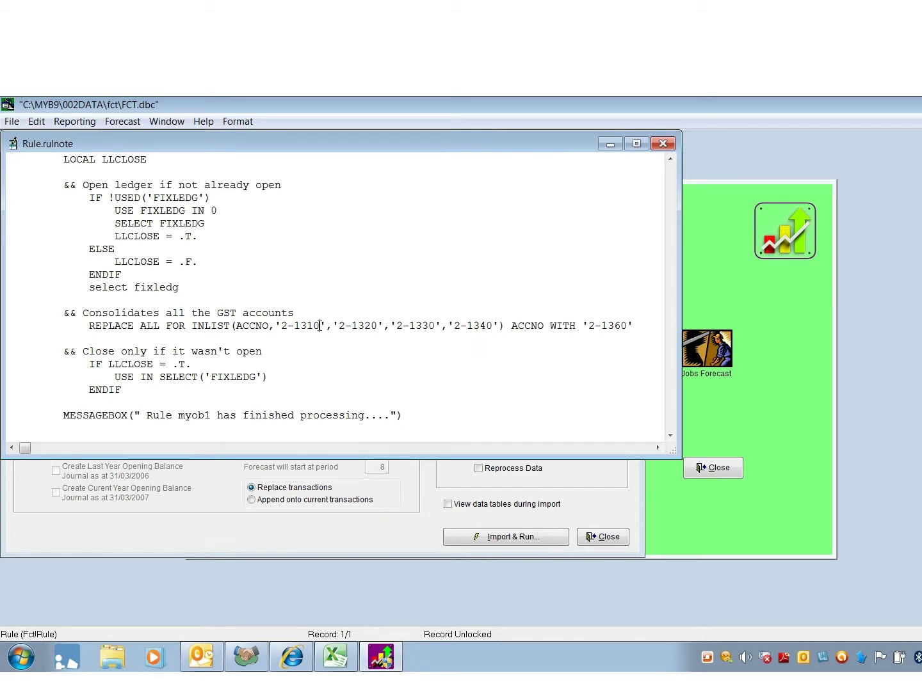
Step: Re-enter the last two digits of 2-1310, the first GST account in the rule's consolidation list
click(318, 325)
key(BackSpace)
key(BackSpace)
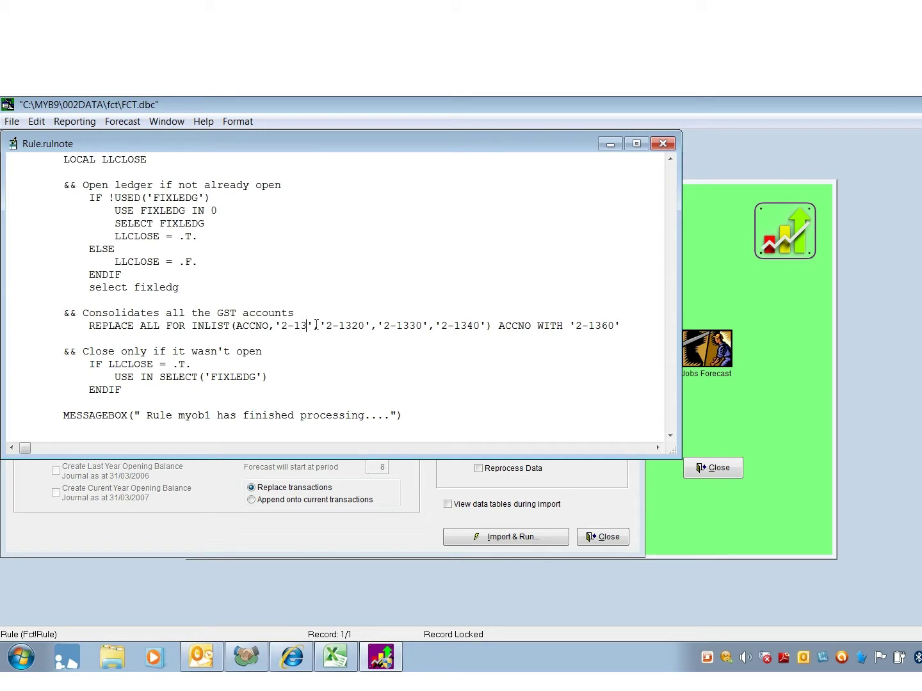
text(10)
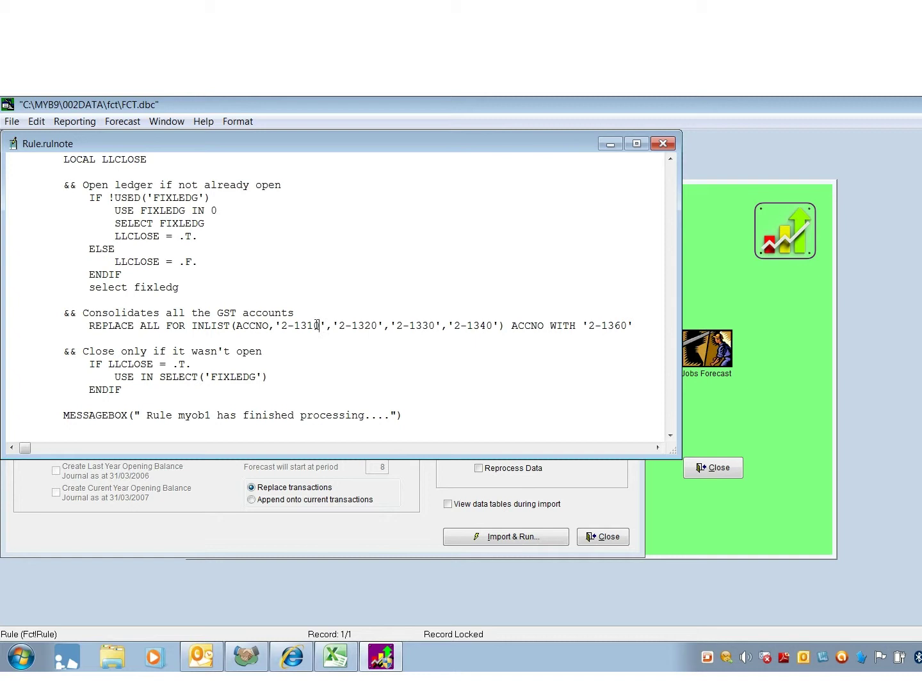
Step: Examine the remaining GST account numbers in the rule's consolidation line and close the rule text
key(Right)
key(Right)
key(Right)
key(Right)
key(Right)
key(Right)
key(Right)
key(Right)
key(Right)
key(Right)
key(Right)
key(Right)
key(Right)
key(Right)
key(Right)
key(Right)
key(Right)
key(Right)
key(Right)
key(Right)
key(Right)
key(Right)
key(Right)
key(Right)
key(Right)
key(Right)
key(Right)
key(Right)
key(Right)
key(Right)
key(Right)
key(Right)
click(662, 144)
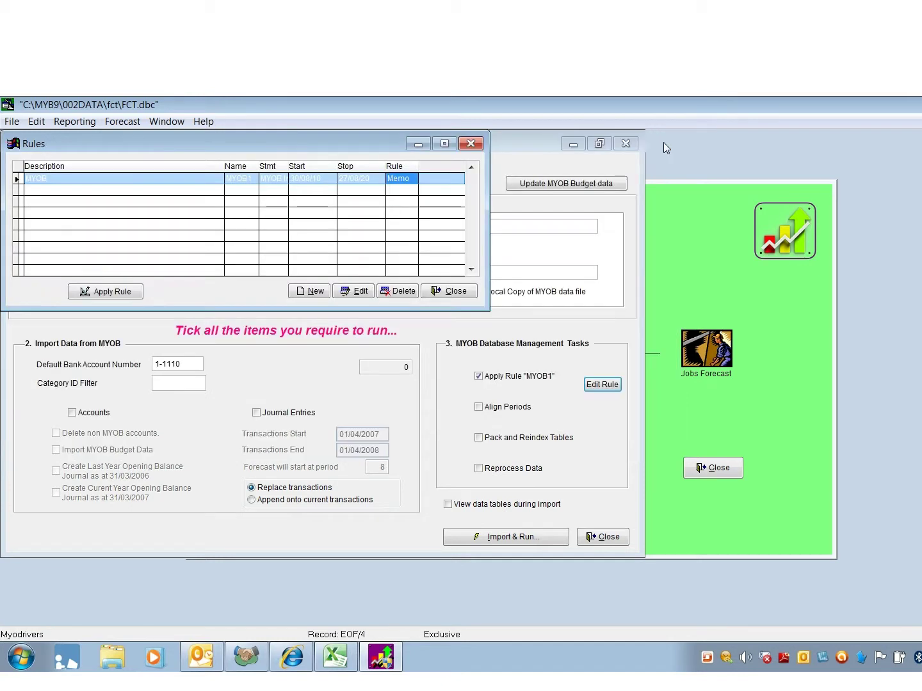
Step: Apply the MYOB1 rule to the ledger data, then close the rules list and the MYOB data import
click(119, 294)
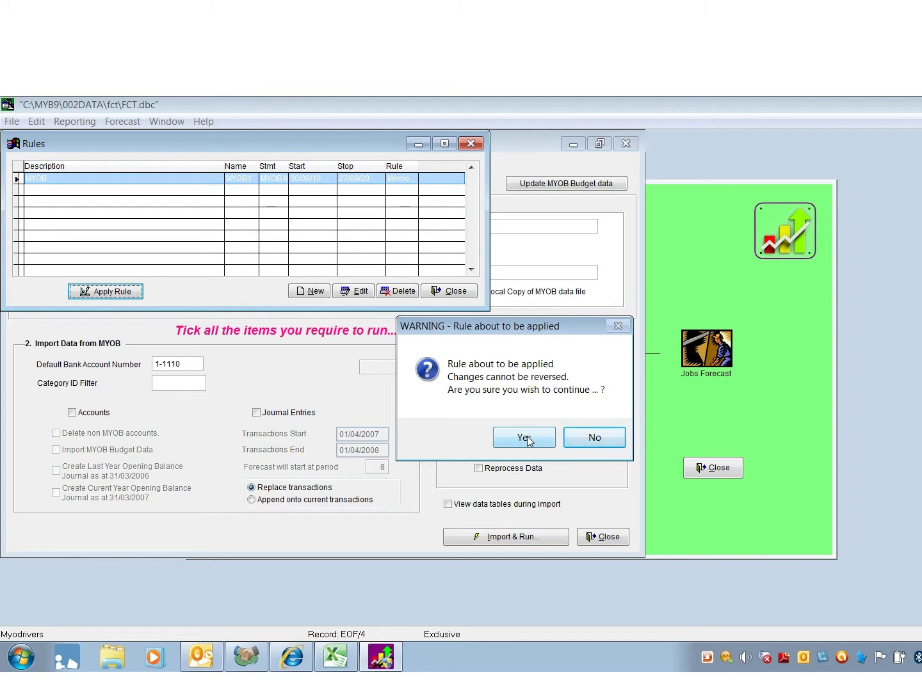
click(525, 438)
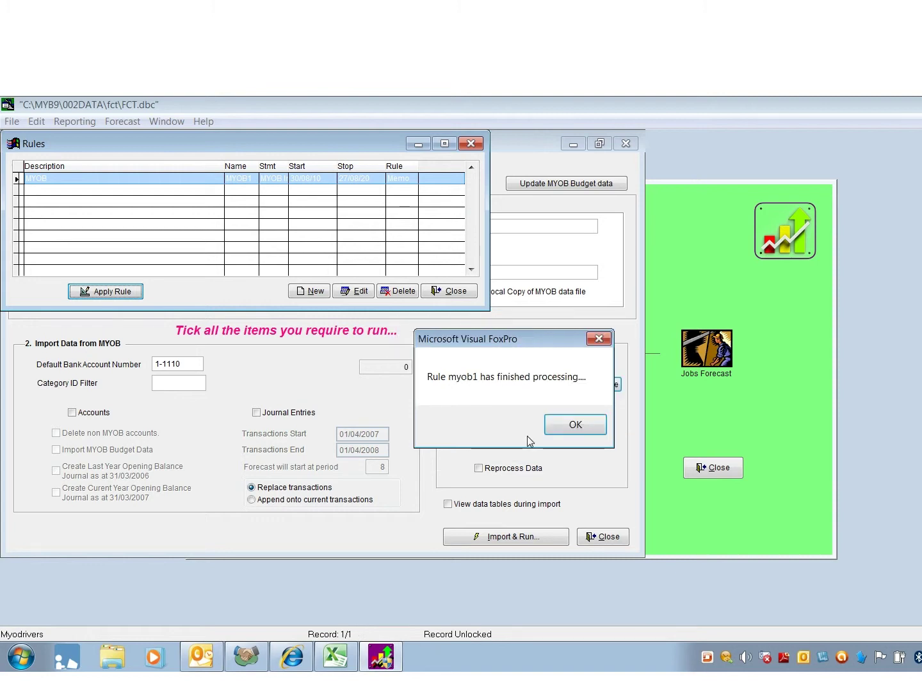
click(574, 425)
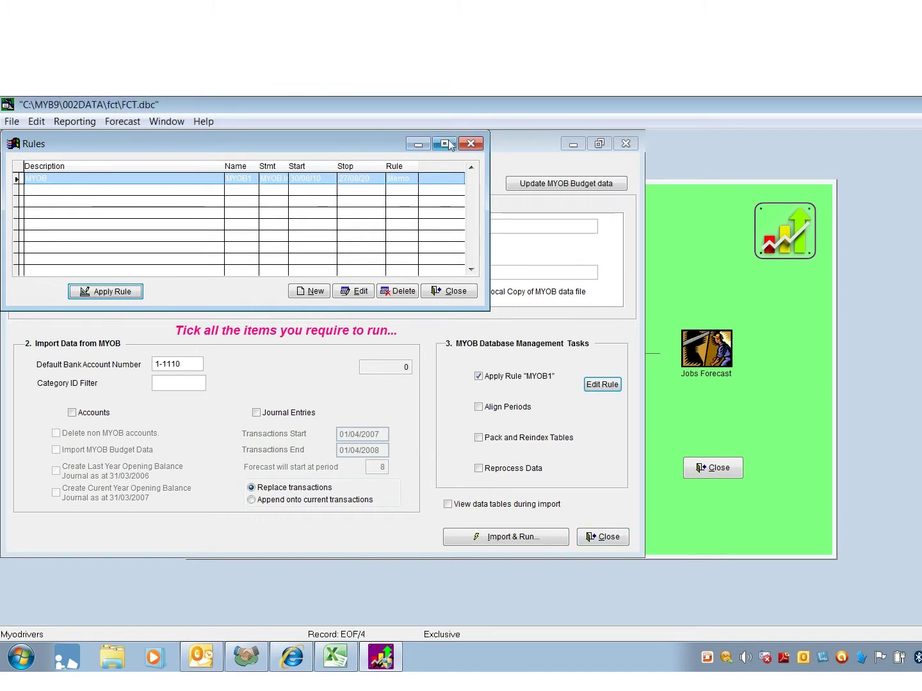
click(471, 143)
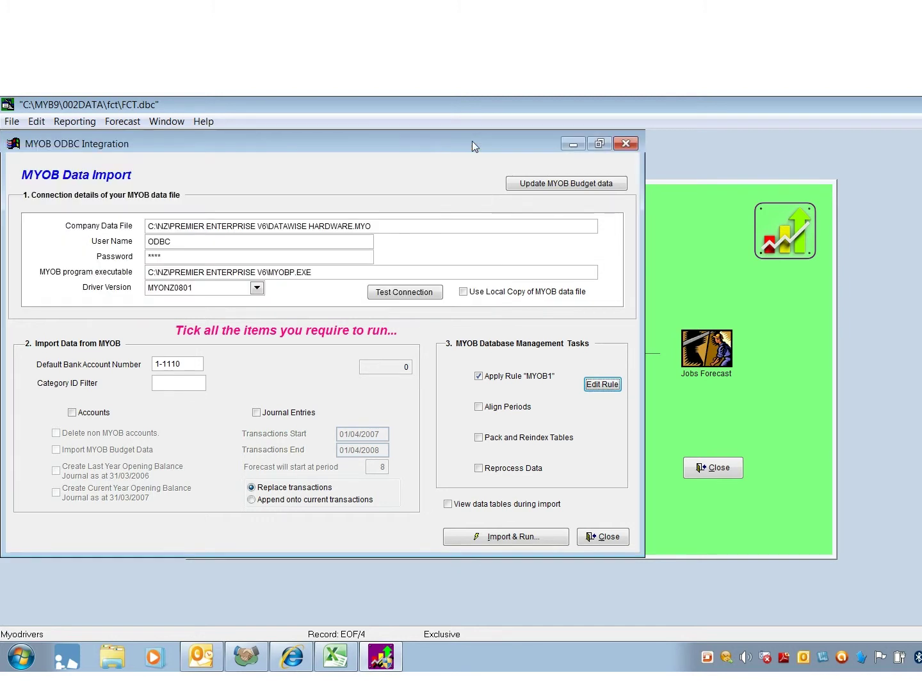
click(601, 541)
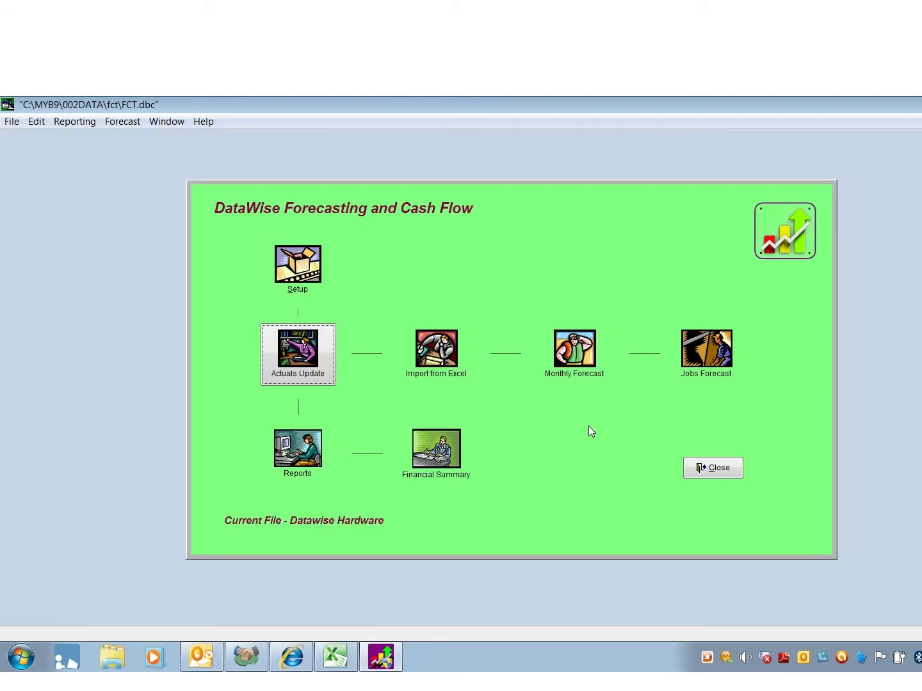
Step: Reopen the linked accounts in the forecast setup and clear the GST Input and Output account for a new lookup
click(292, 267)
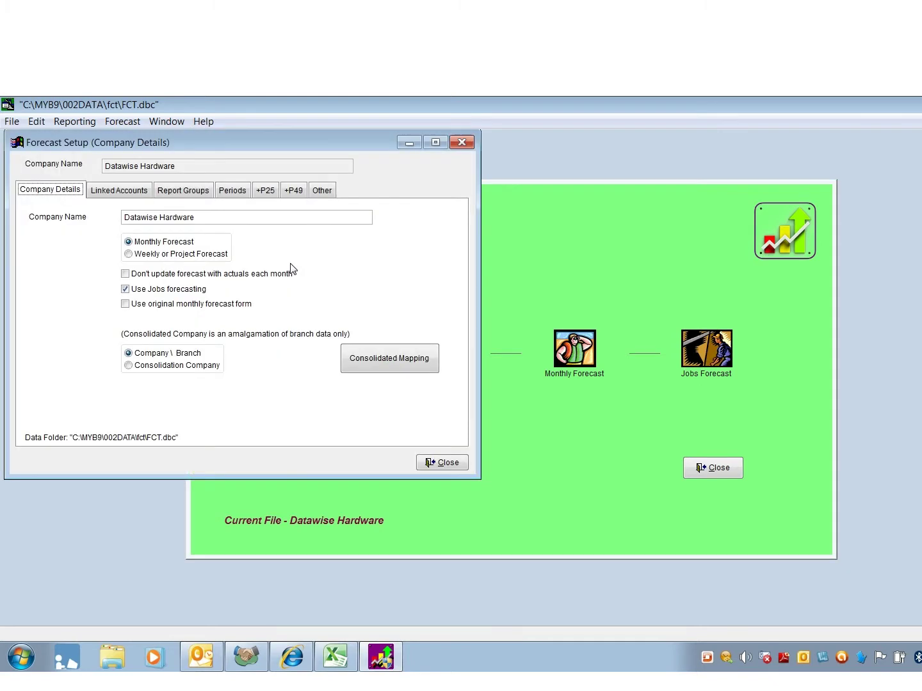
click(102, 194)
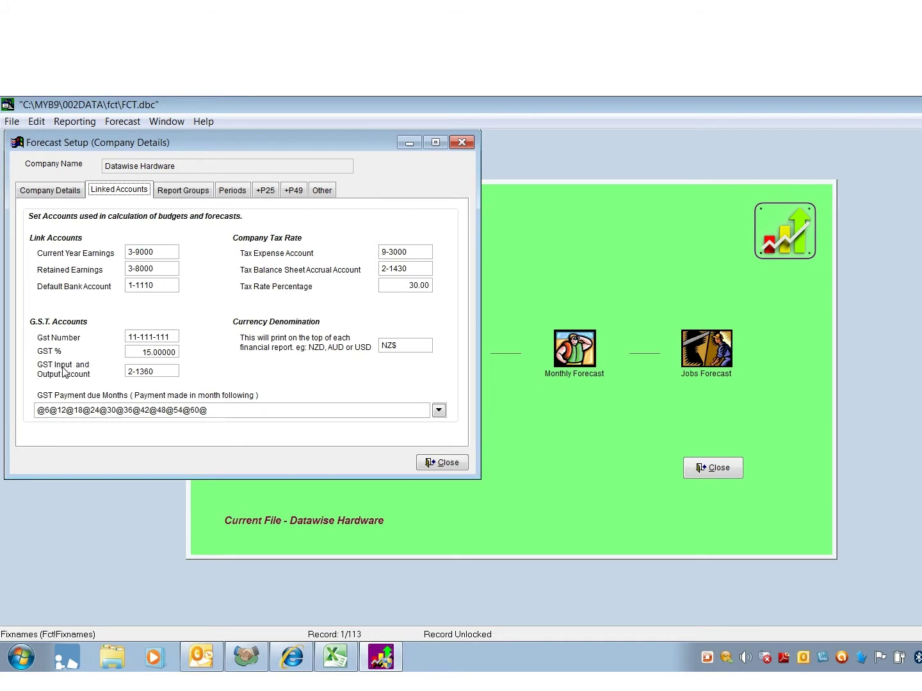
click(164, 369)
key(BackSpace)
key(BackSpace)
key(BackSpace)
key(BackSpace)
key(BackSpace)
key(Return)
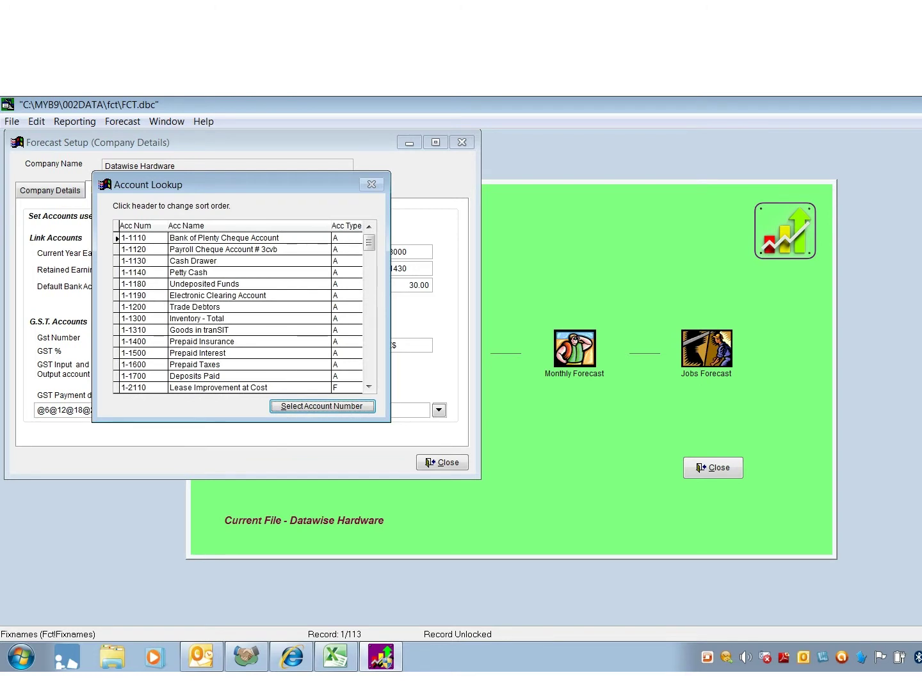
Step: Pick 2-1360 GST Payments/Refunds from the account lookup as the GST Input and Output account
key(Tab)
key(Down)
key(Down)
key(Down)
key(Down)
key(Down)
key(Down)
key(Down)
key(Down)
key(Down)
key(Down)
key(Down)
key(Down)
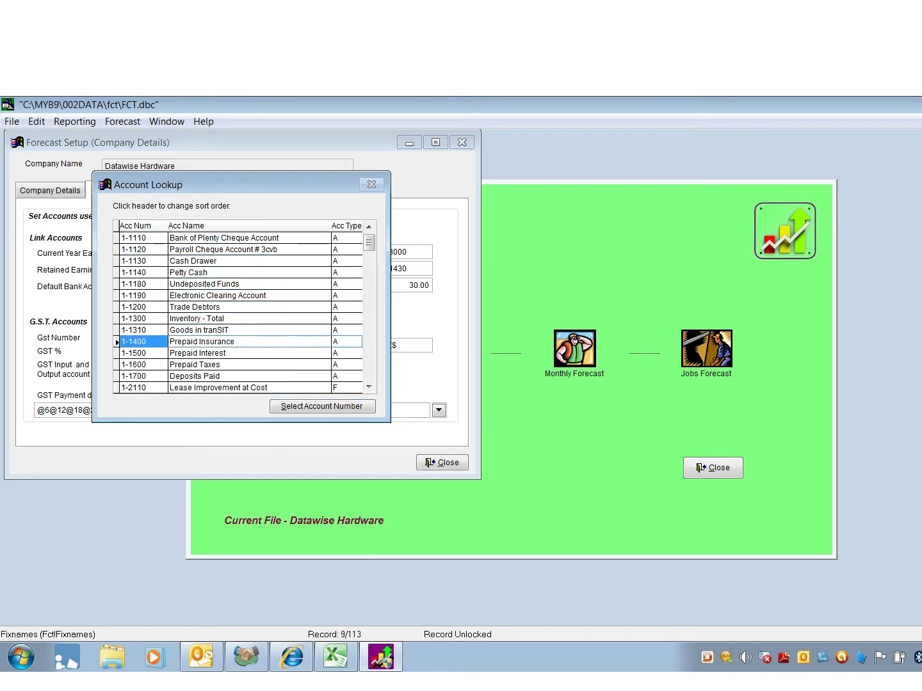
key(Down)
key(Down)
key(Down)
key(Down)
key(Down)
key(Down)
key(Down)
key(Down)
key(Down)
key(Down)
key(Down)
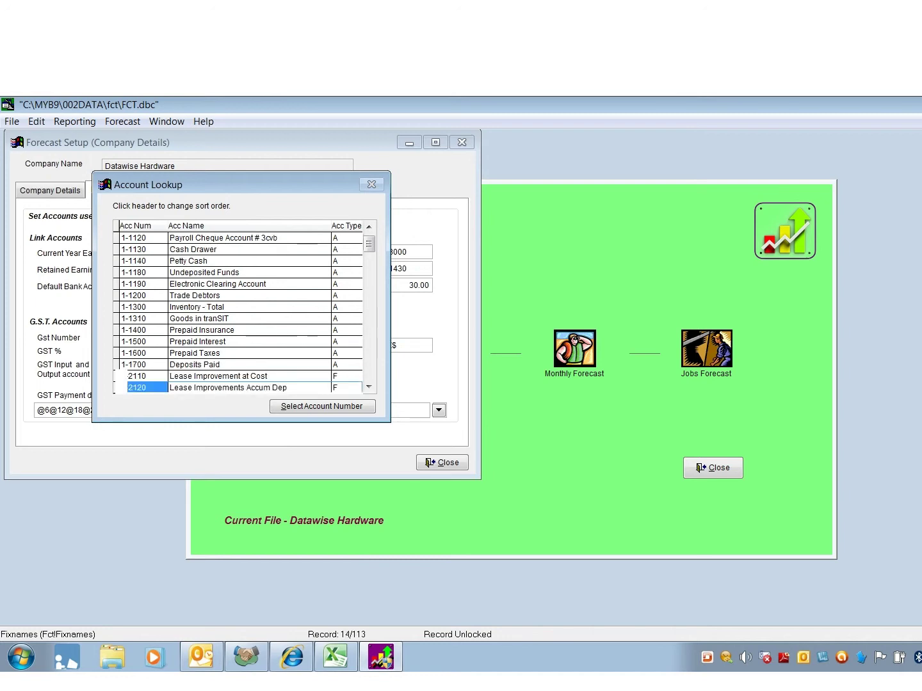
key(Down)
key(Down)
key(Down)
key(Down)
key(Down)
key(Down)
key(Down)
key(Down)
key(Down)
key(Down)
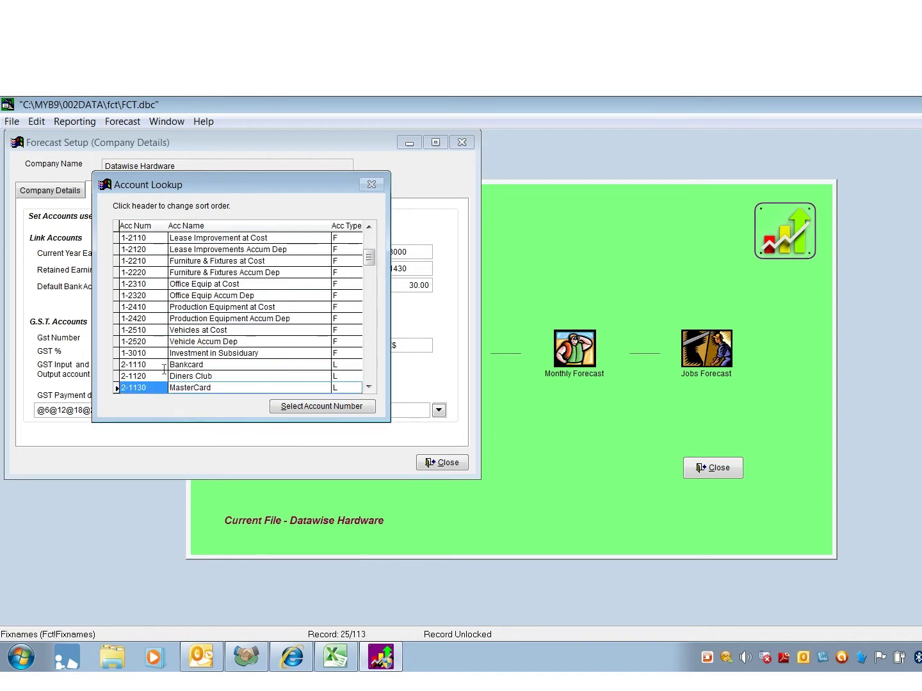
key(Down)
key(Down)
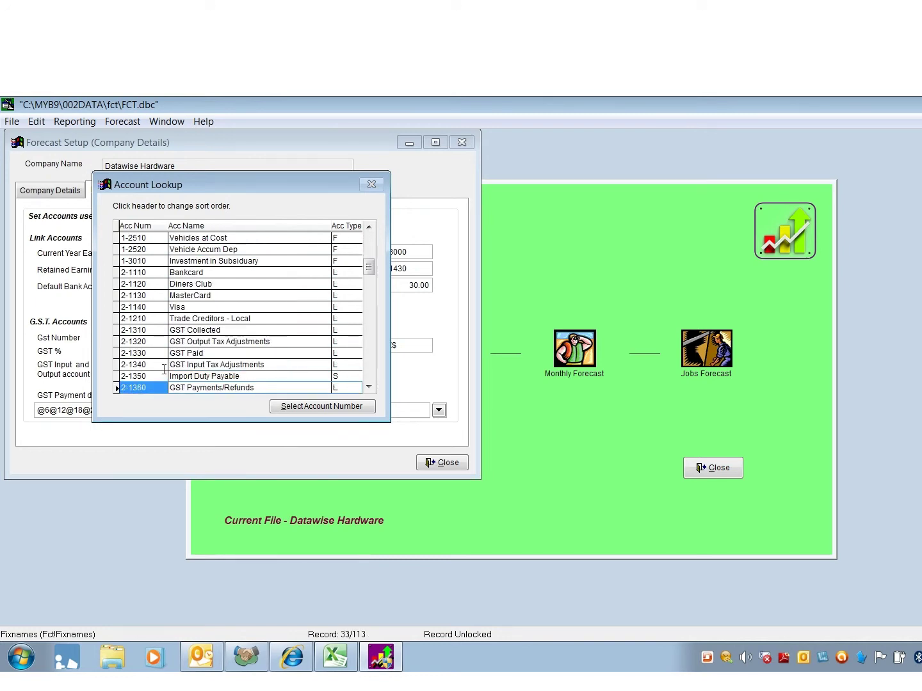
key(Up)
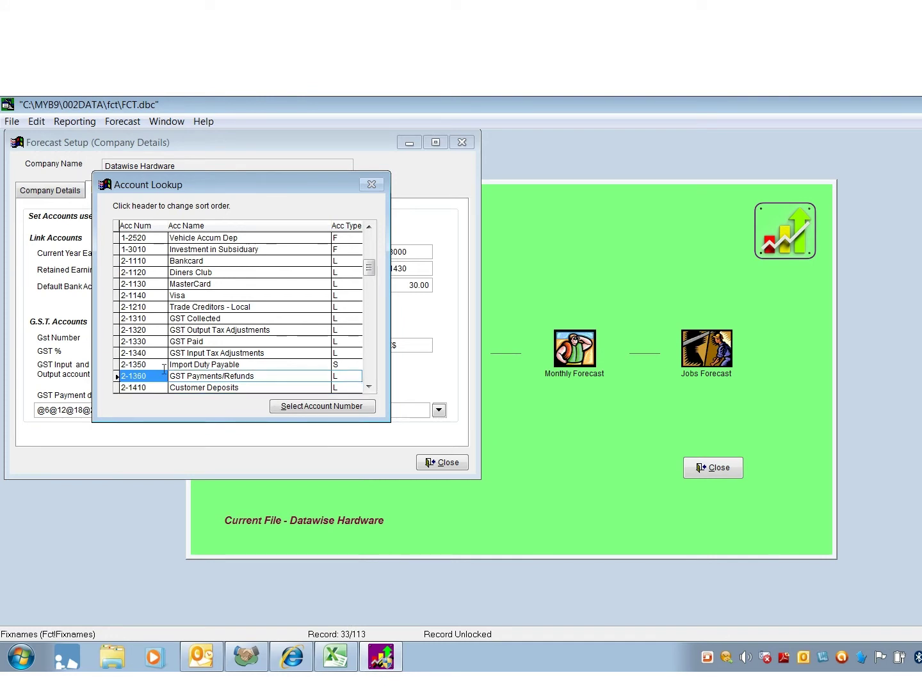
click(327, 407)
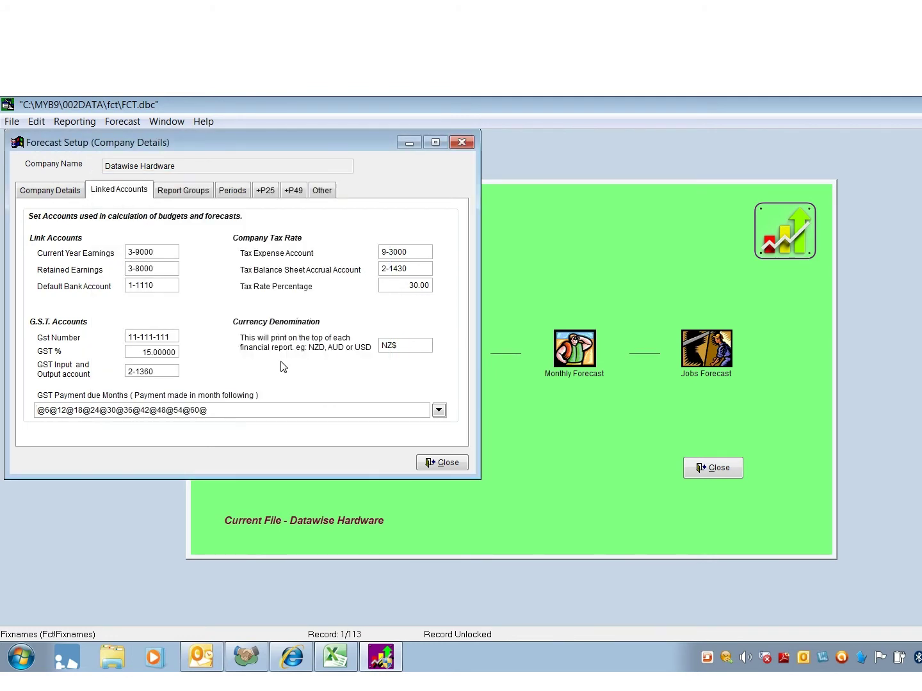